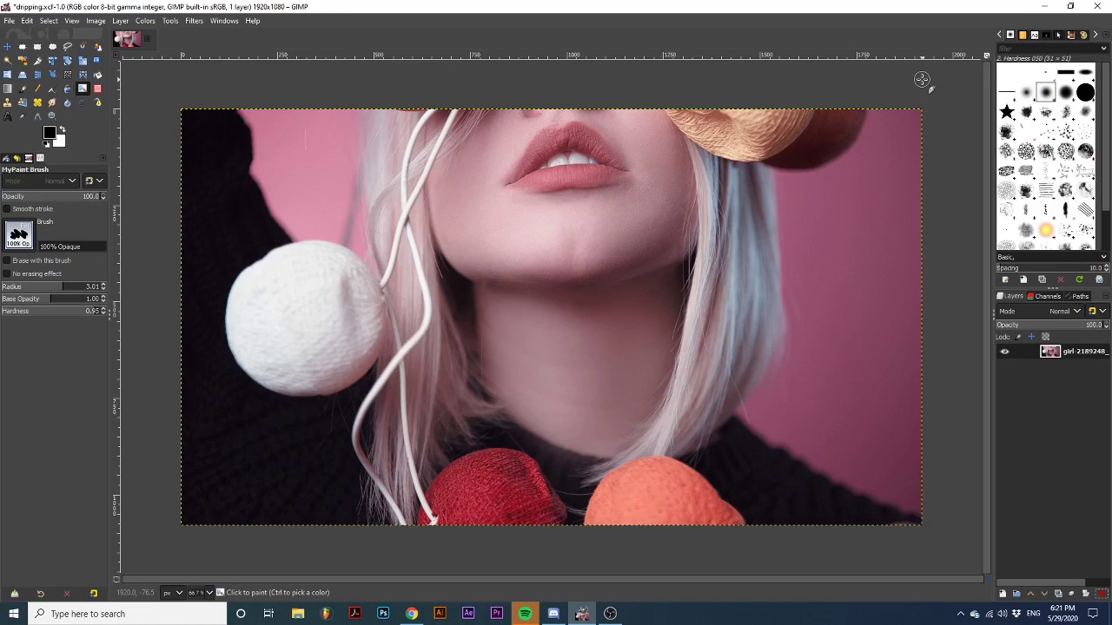
# Duplicate the portrait layer and select the Warp Transform tool.
pyautogui.rightClick(1055, 351)
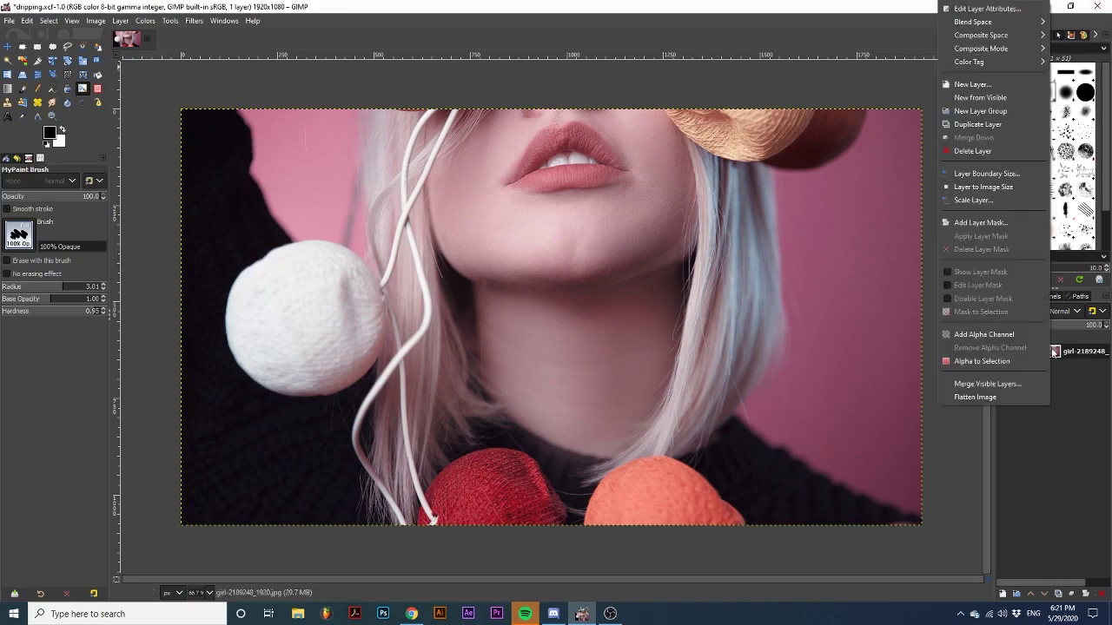
pyautogui.click(998, 124)
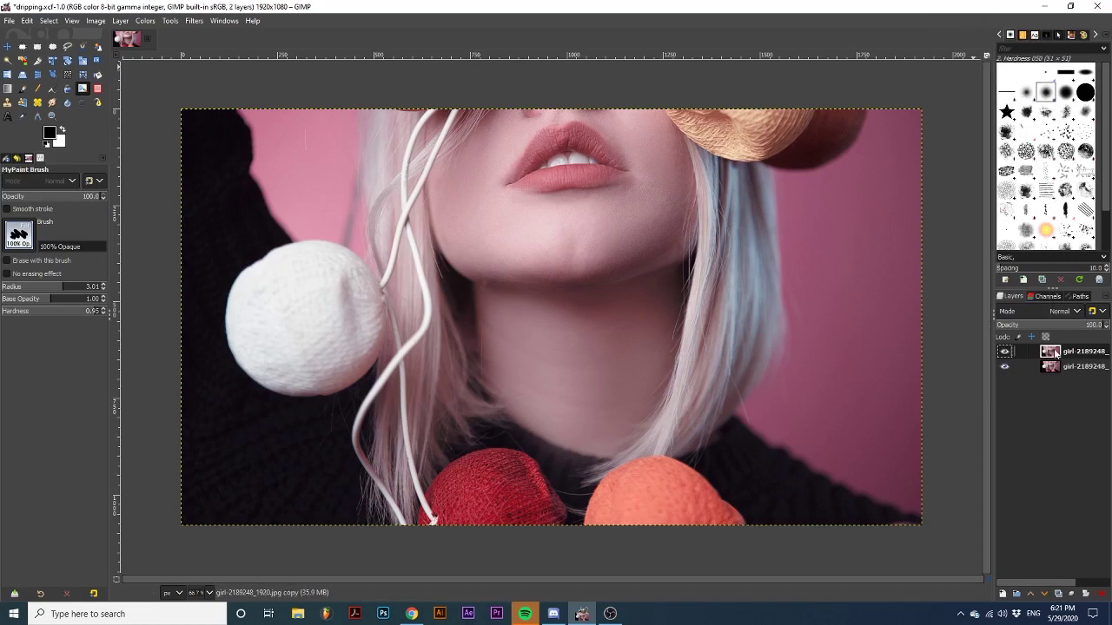
pyautogui.click(67, 78)
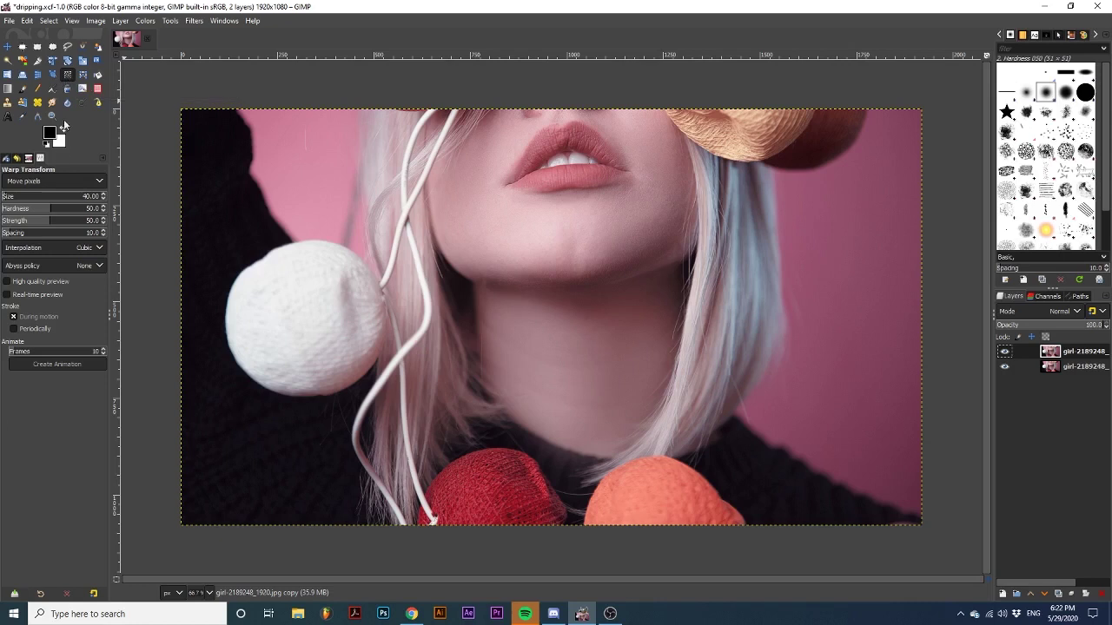
# Keep the warp on Move pixels, test a drip on the lower lip, then undo it.
pyautogui.click(57, 181)
pyautogui.click(57, 182)
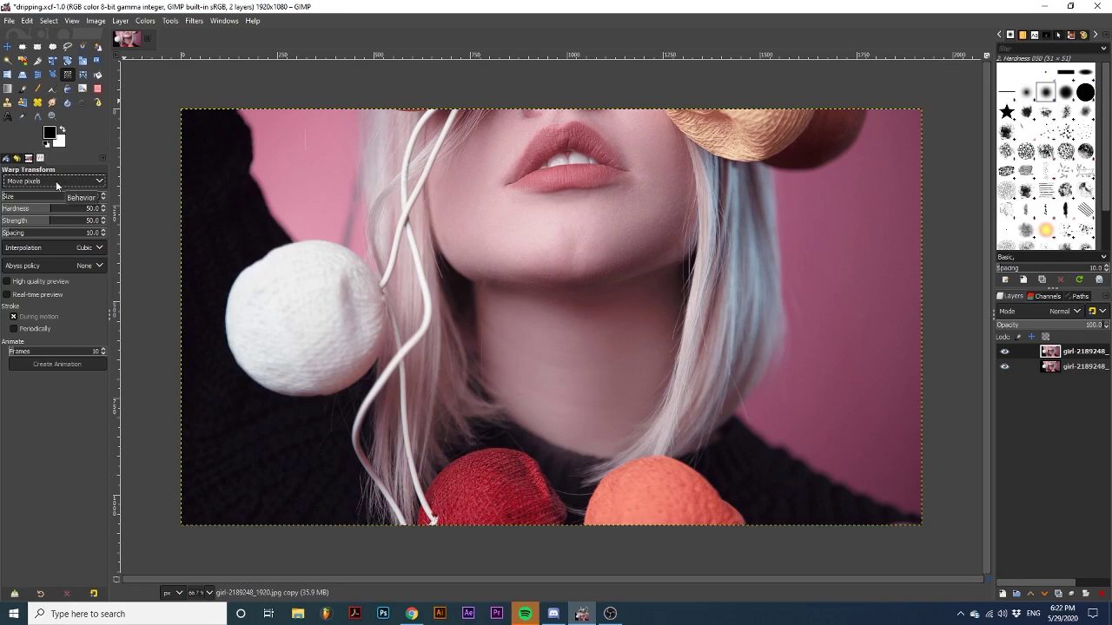
pyautogui.moveTo(577, 180); pyautogui.dragTo(578, 202)
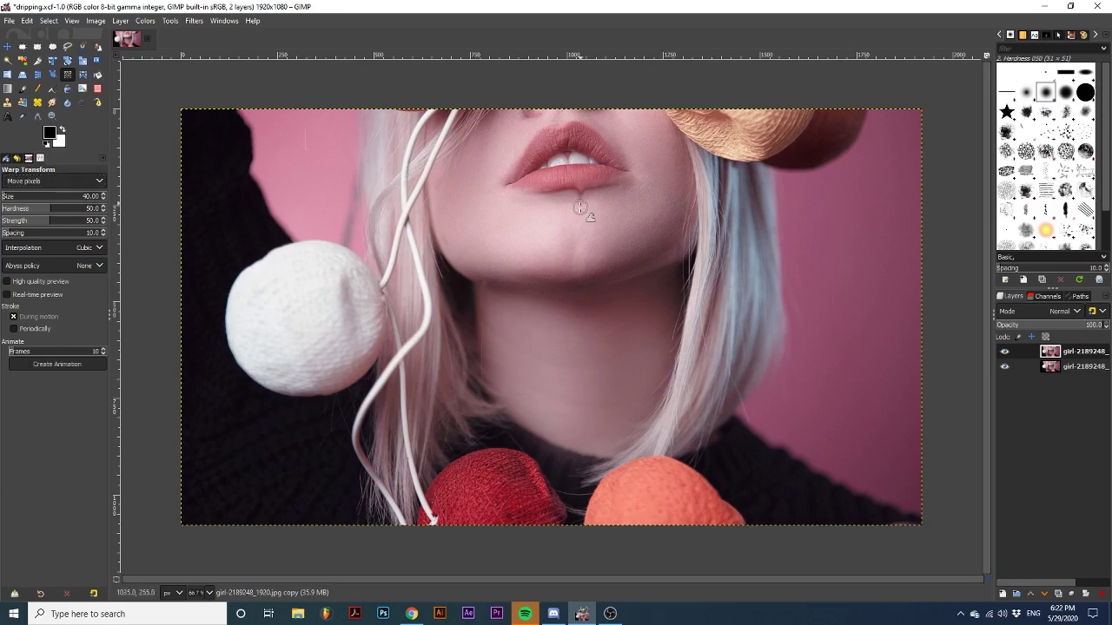
pyautogui.hotkey('ctrl', 'z')
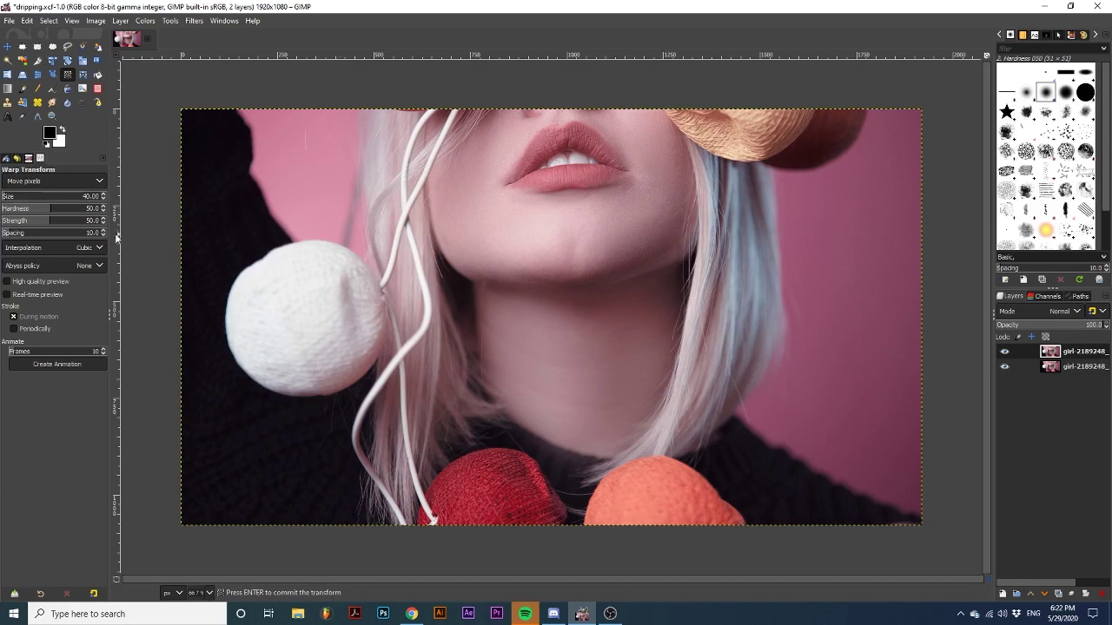
# Set the warp size to about 40, zoom to 200% and enable Real-time preview.
pyautogui.moveTo(106, 199); pyautogui.dragTo(102, 200)
pyautogui.press('2')
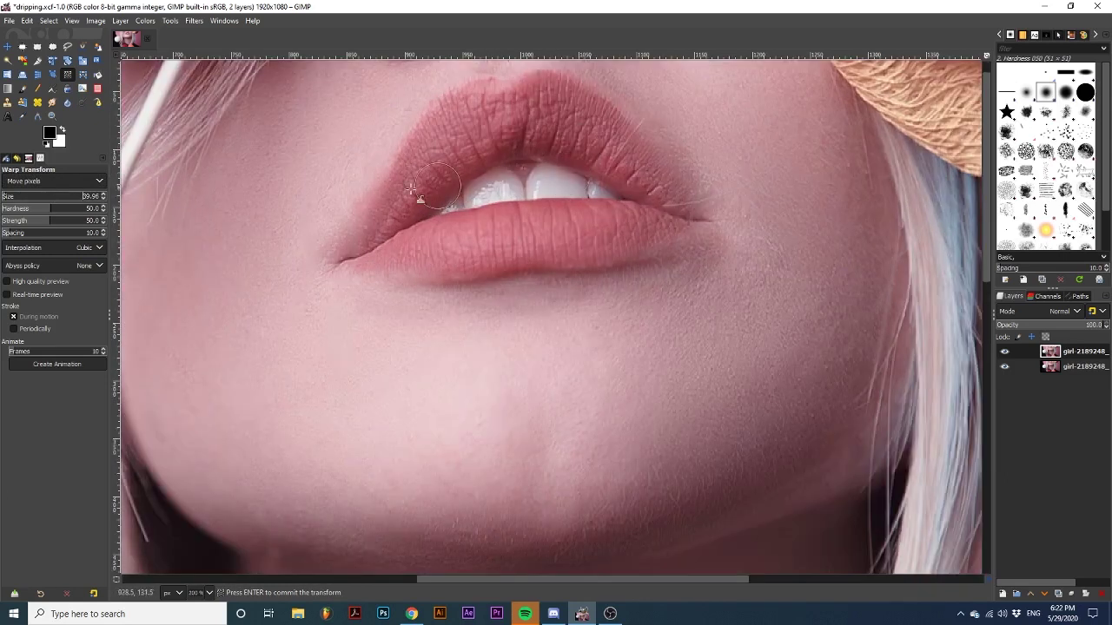
pyautogui.click(43, 297)
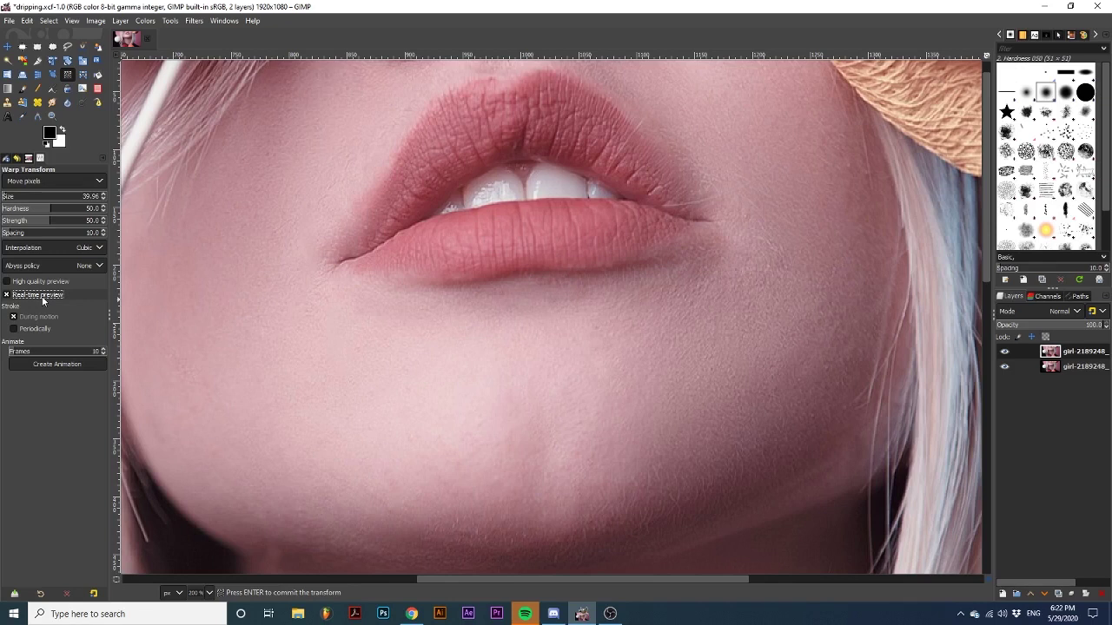
# Pull three drips down from the lower lip: a long central one, a second, and a shorter third.
pyautogui.moveTo(577, 269); pyautogui.dragTo(567, 339)
pyautogui.moveTo(579, 286); pyautogui.dragTo(573, 373)
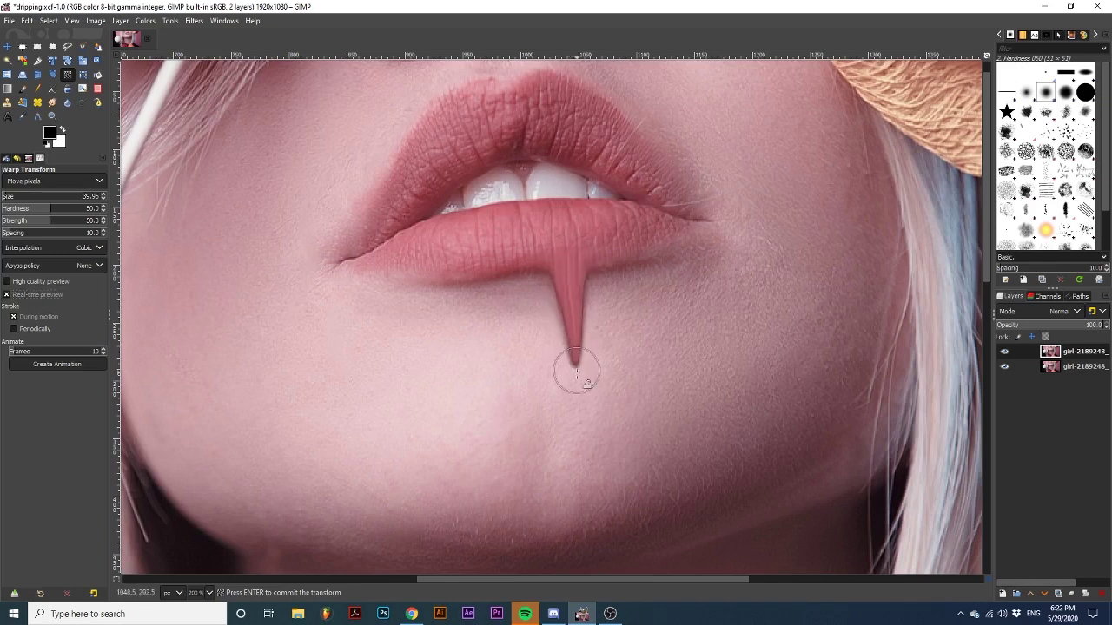
pyautogui.moveTo(489, 275); pyautogui.dragTo(496, 317)
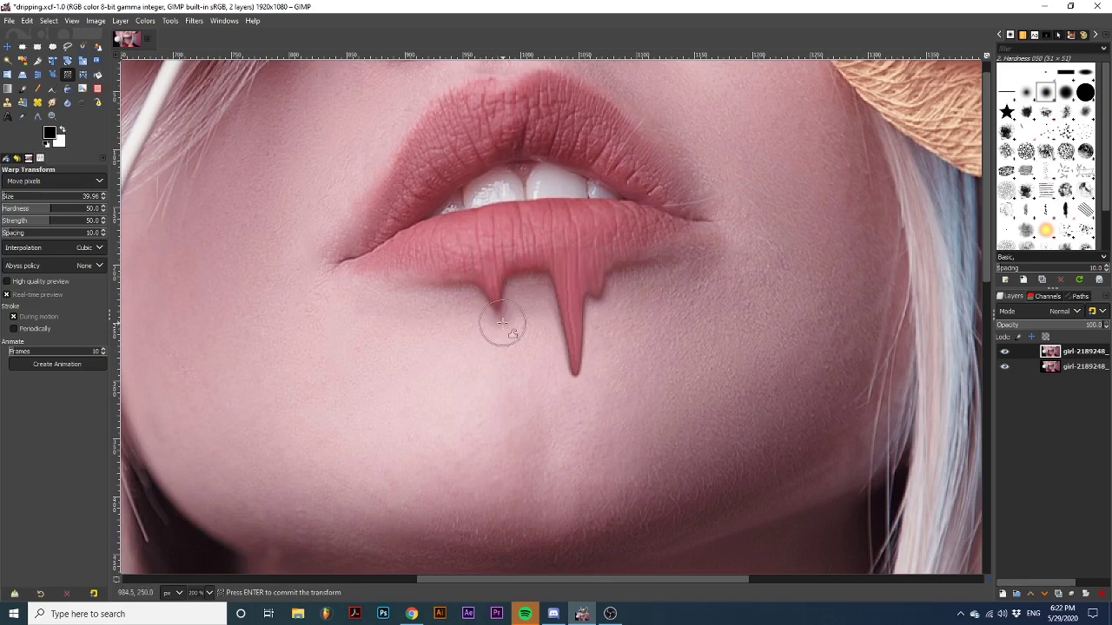
pyautogui.moveTo(504, 278); pyautogui.dragTo(502, 337)
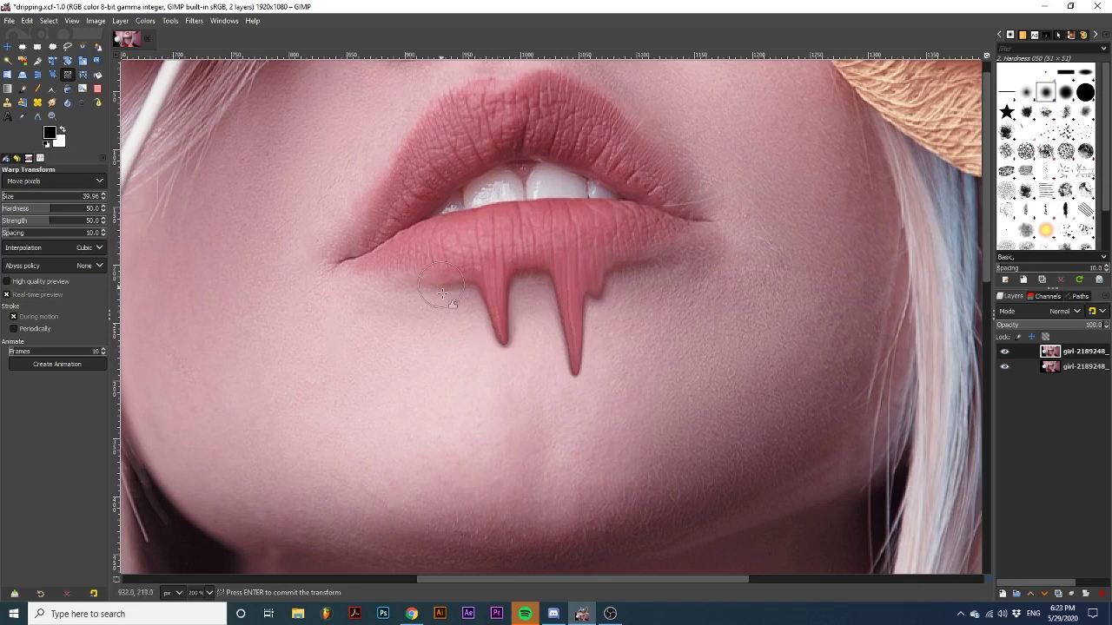
pyautogui.moveTo(439, 287); pyautogui.dragTo(452, 338)
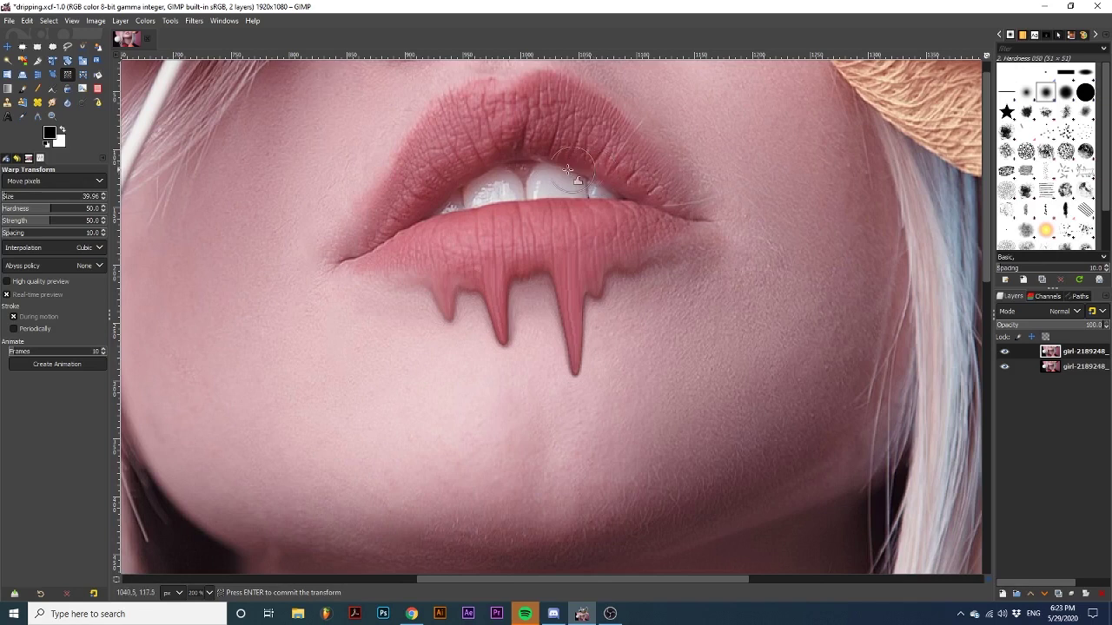
pyautogui.click(62, 180)
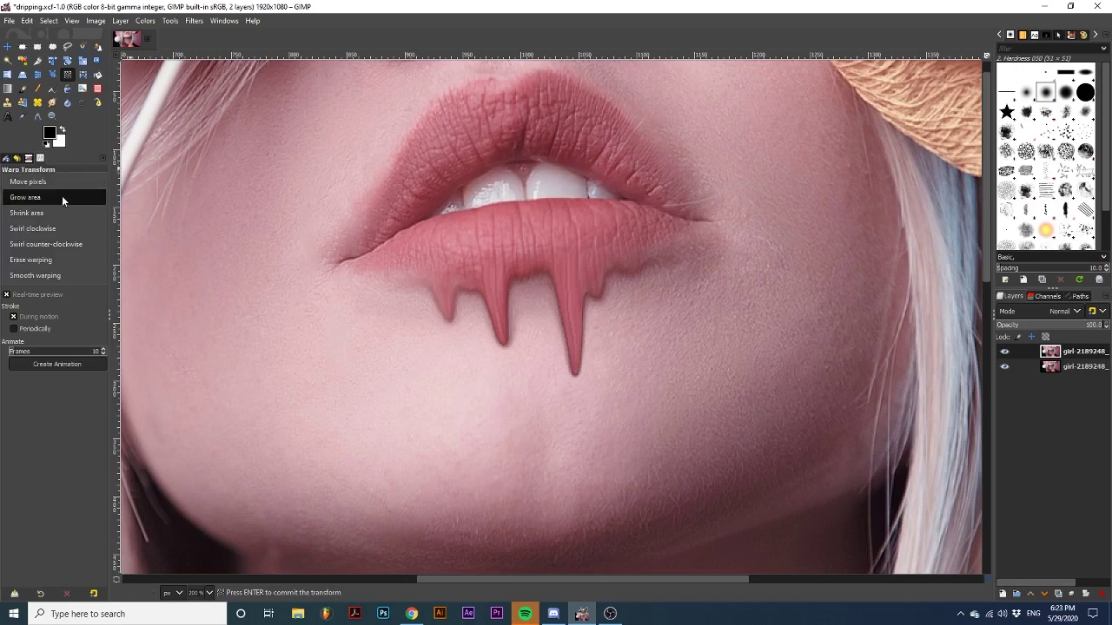
# Switch the warp to Grow area at size 52.68 and swell the tips of all three drips.
pyautogui.click(61, 196)
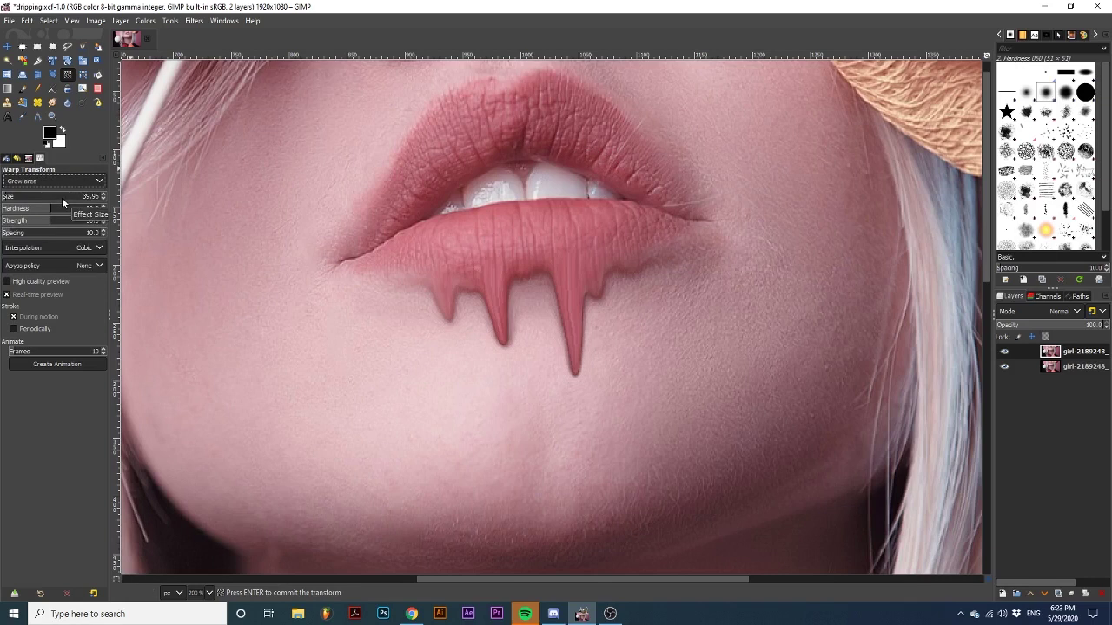
pyautogui.click(7, 196)
pyautogui.moveTo(101, 199); pyautogui.dragTo(106, 199)
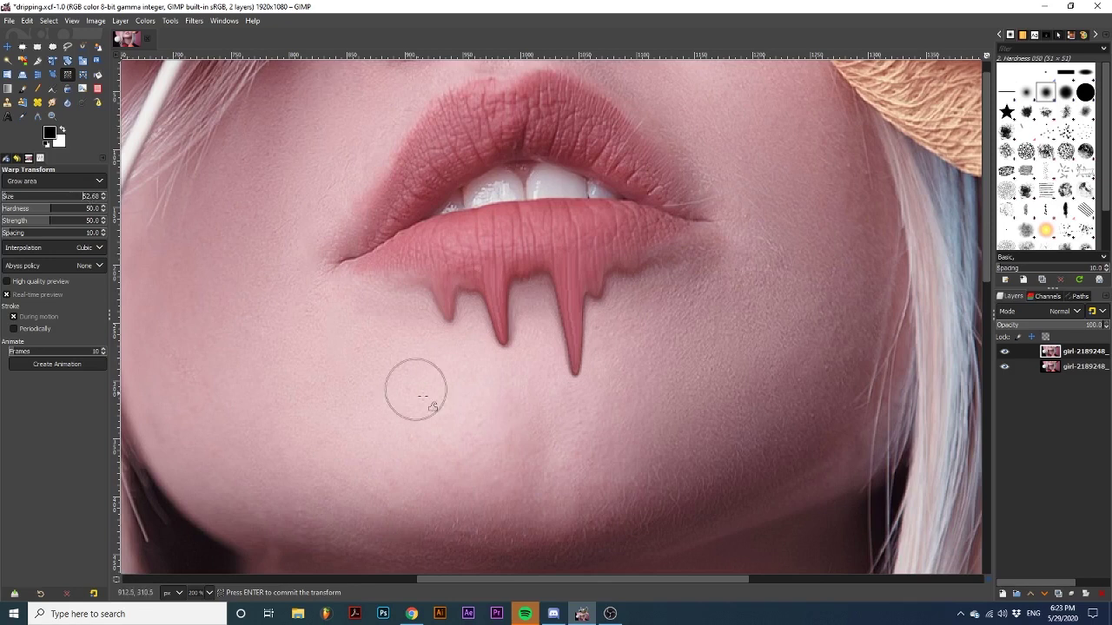
pyautogui.moveTo(574, 361); pyautogui.dragTo(580, 375)
pyautogui.moveTo(512, 356)
pyautogui.mouseDown()
pyautogui.moveTo(496, 331)
pyautogui.moveTo(502, 344)
pyautogui.mouseUp()
pyautogui.moveTo(448, 309)
pyautogui.mouseDown()
pyautogui.moveTo(449, 322)
pyautogui.moveTo(483, 335)
pyautogui.mouseUp()
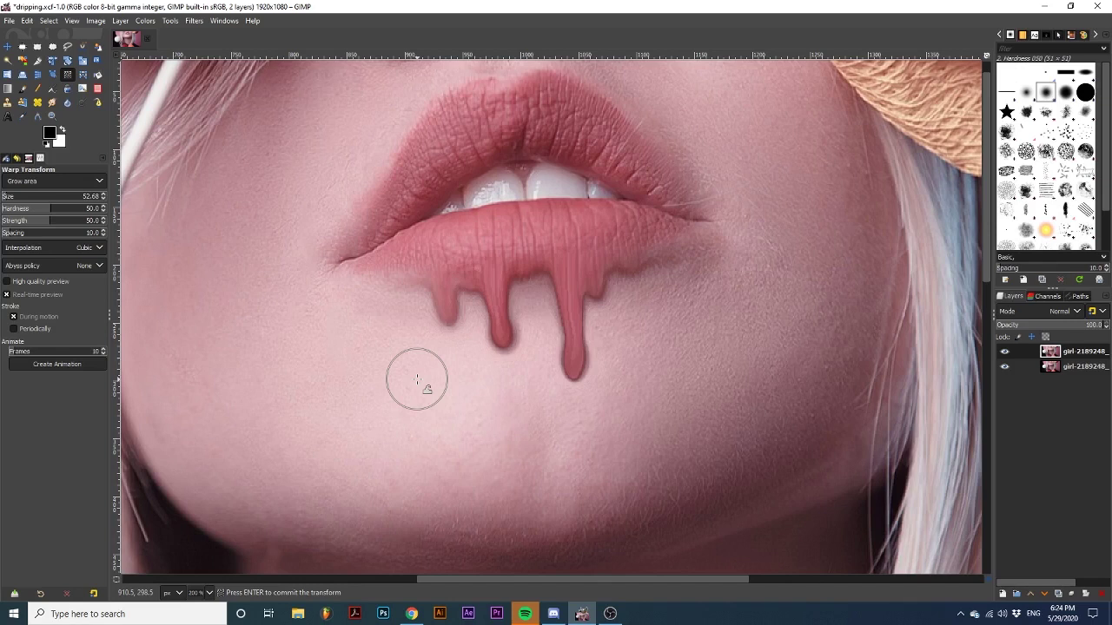
# Switch the warp to Shrink area and slim the right and left drips.
pyautogui.click(99, 182)
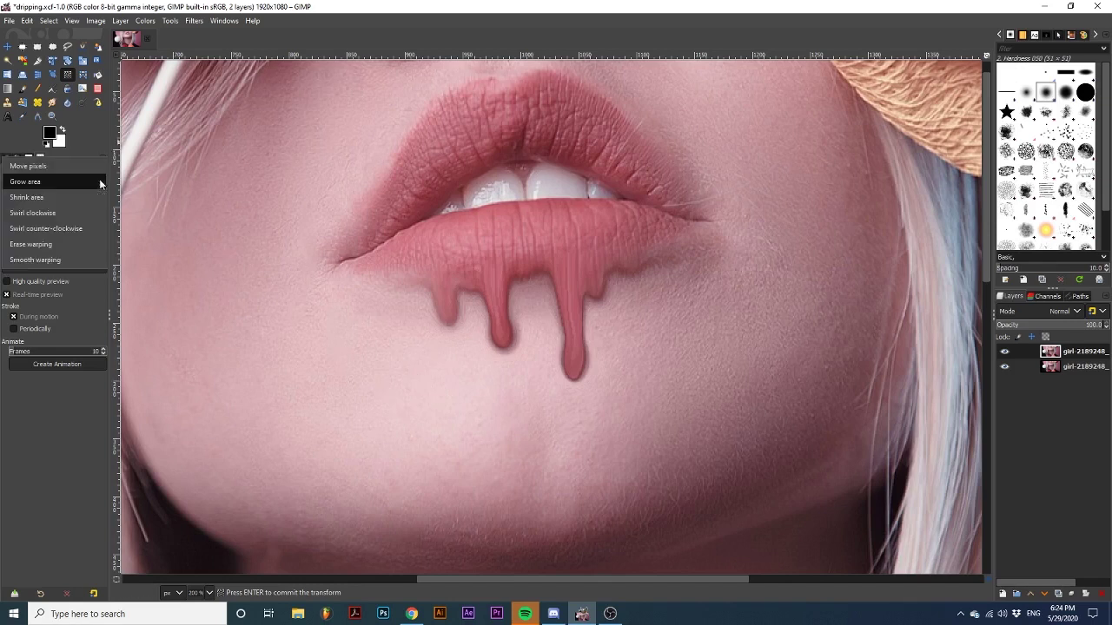
pyautogui.click(91, 197)
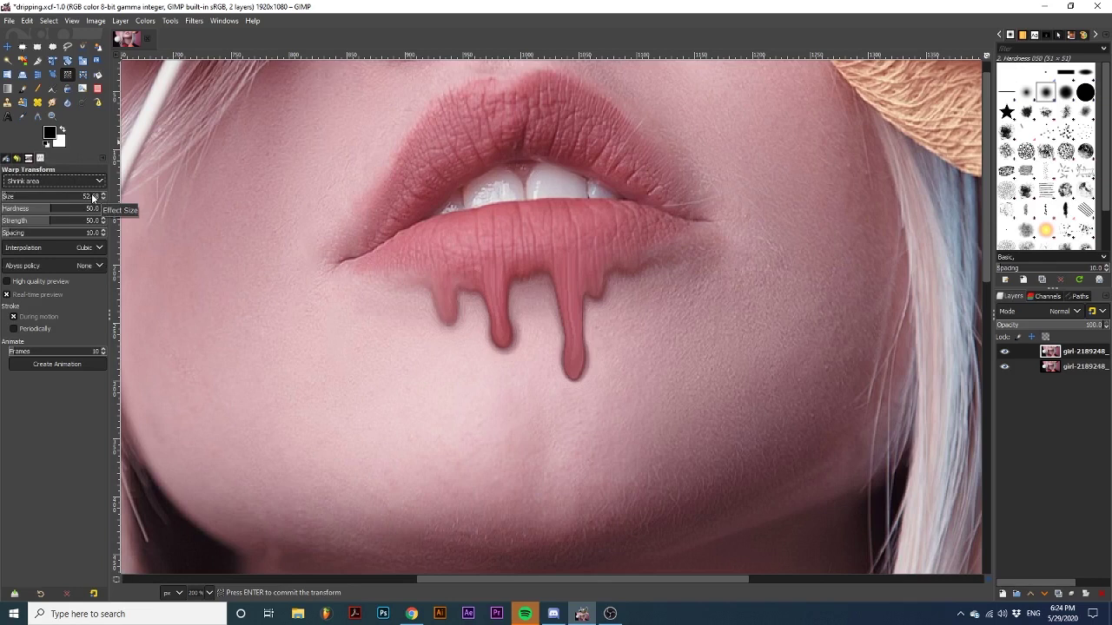
pyautogui.moveTo(596, 306)
pyautogui.mouseDown()
pyautogui.moveTo(573, 330)
pyautogui.moveTo(570, 285)
pyautogui.moveTo(578, 341)
pyautogui.mouseUp()
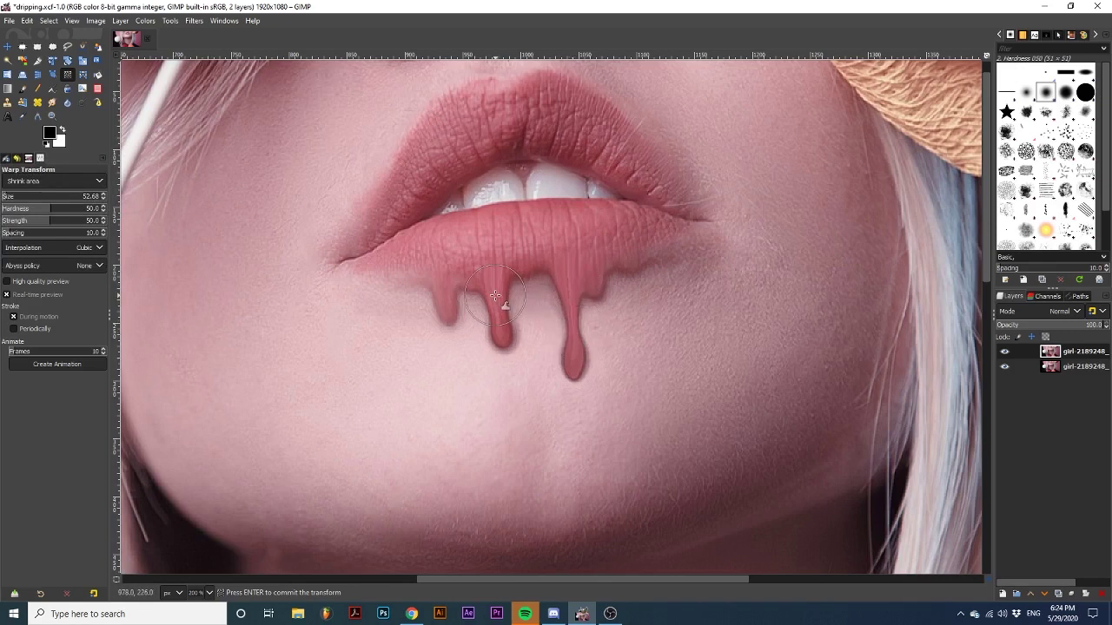
pyautogui.moveTo(447, 309)
pyautogui.mouseDown()
pyautogui.moveTo(437, 318)
pyautogui.moveTo(443, 297)
pyautogui.mouseUp()
# Set the warp behaviour back to Move pixels via Grow area.
pyautogui.click(79, 176)
pyautogui.click(74, 167)
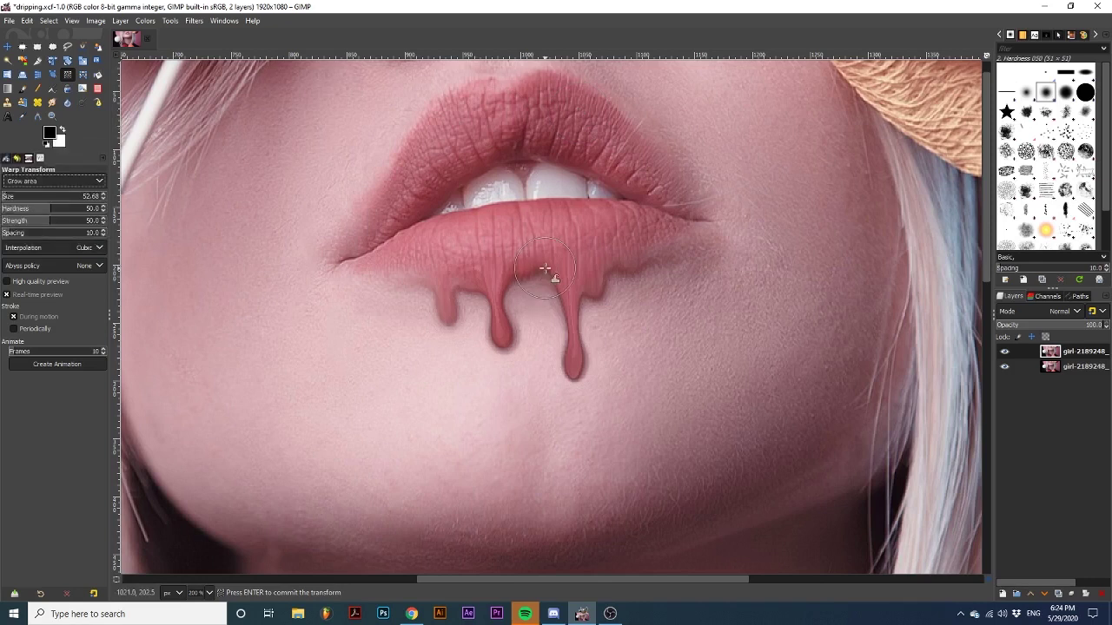
pyautogui.click(89, 182)
pyautogui.click(58, 168)
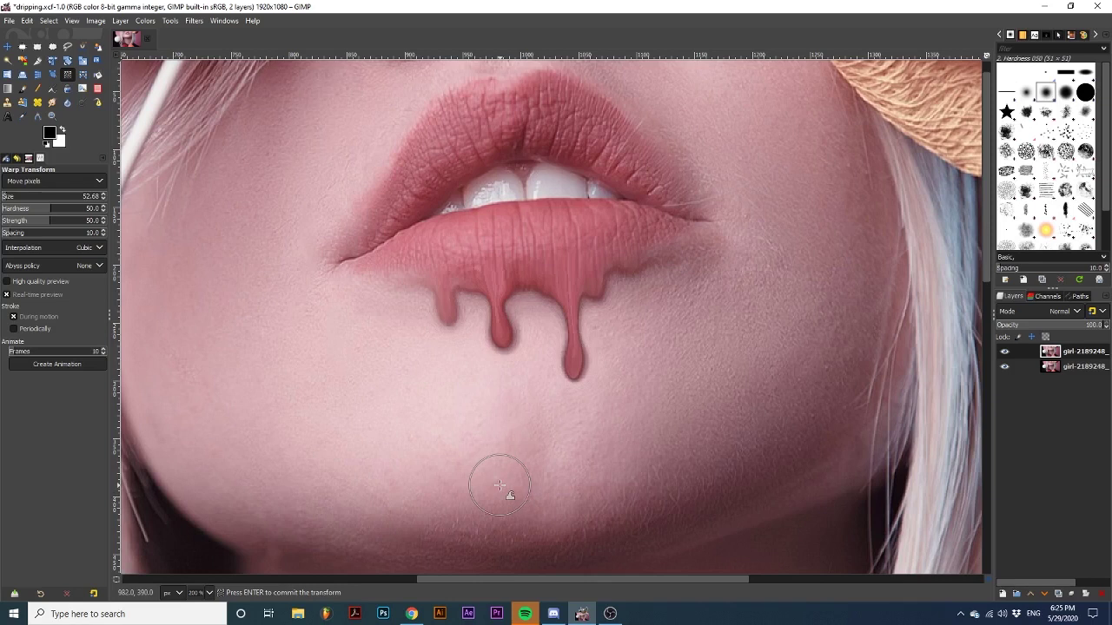
# Add a White (full opacity) layer mask to the top layer.
pyautogui.rightClick(1059, 353)
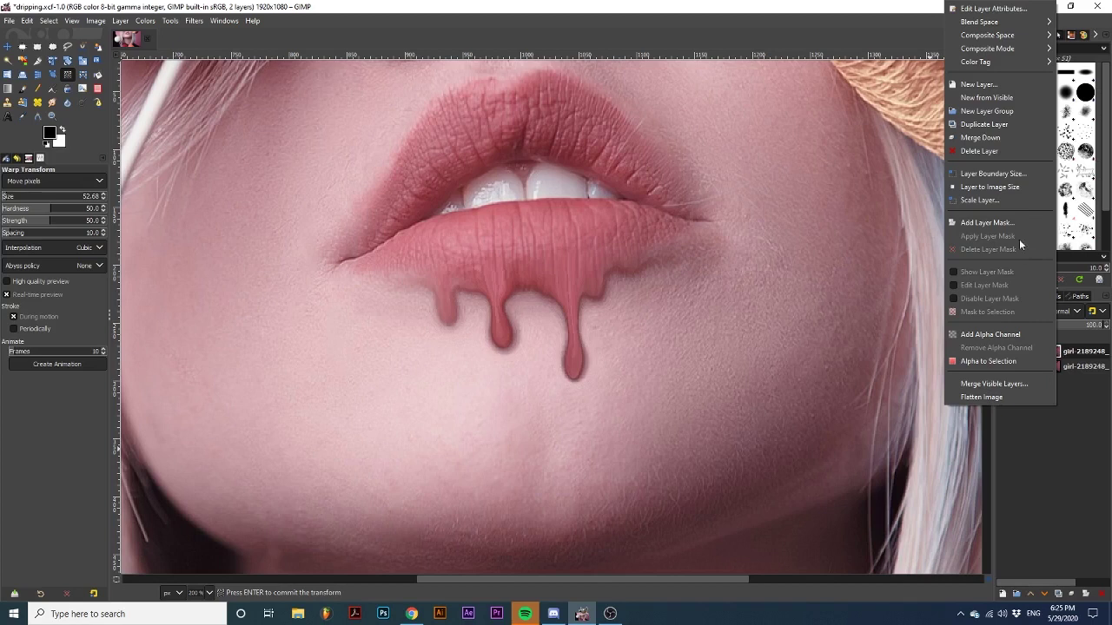
pyautogui.click(1004, 220)
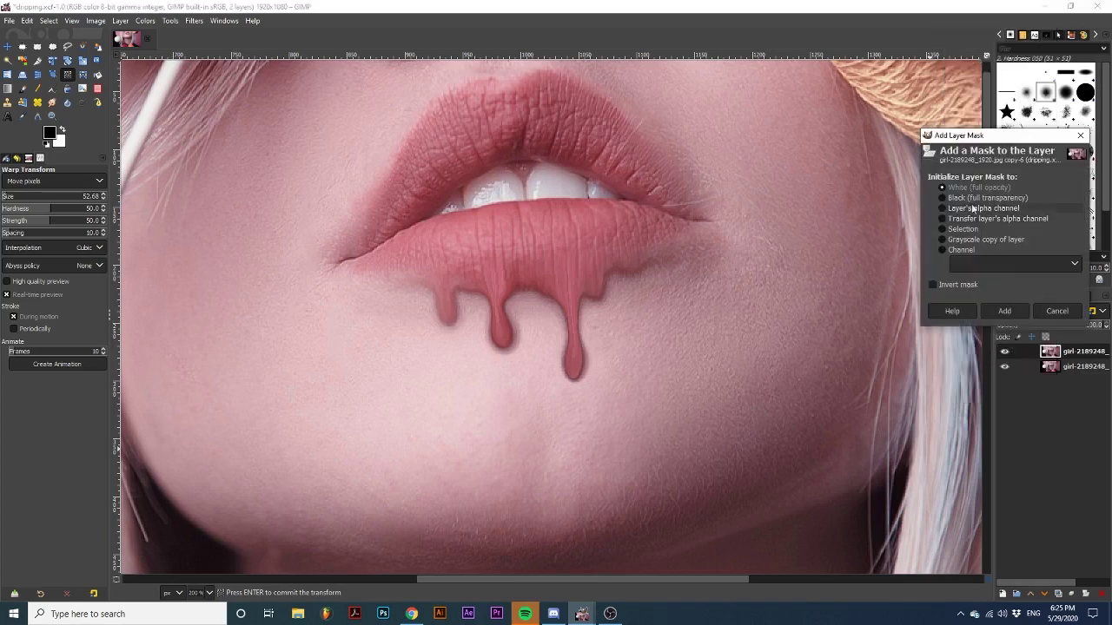
pyautogui.click(1005, 311)
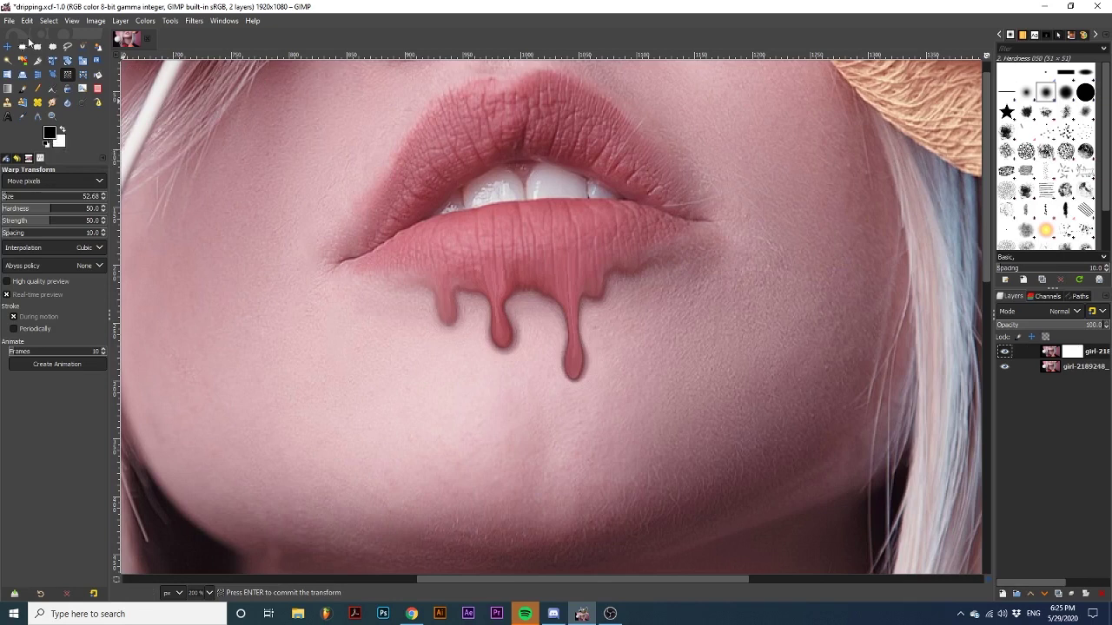
# Select the Paintbrush with size 7 and zoom in on the drips.
pyautogui.click(23, 90)
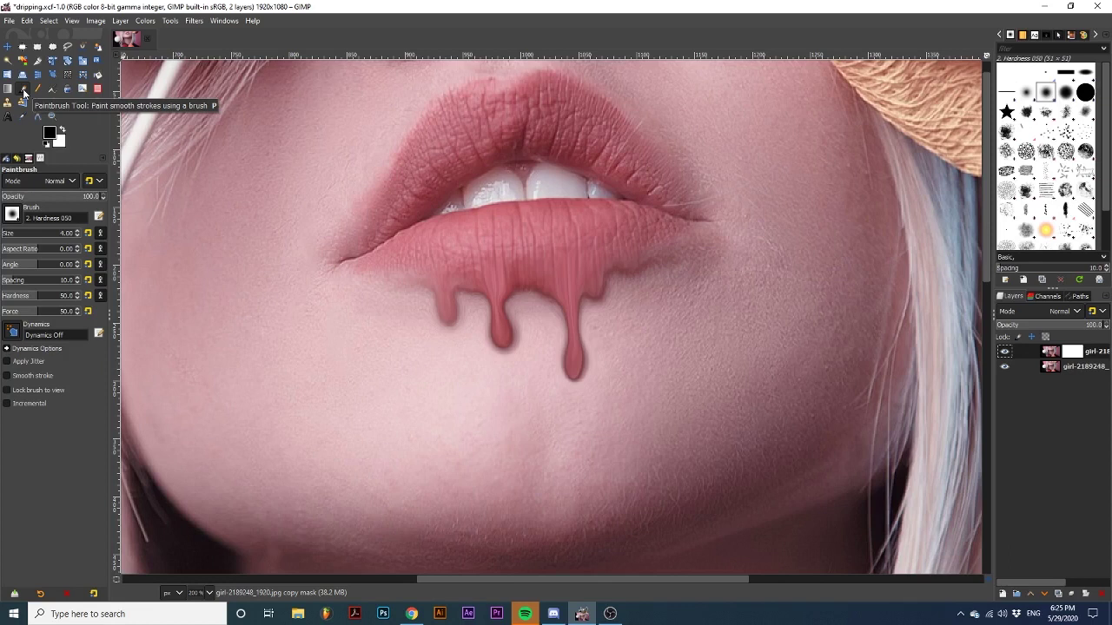
pyautogui.click(77, 235)
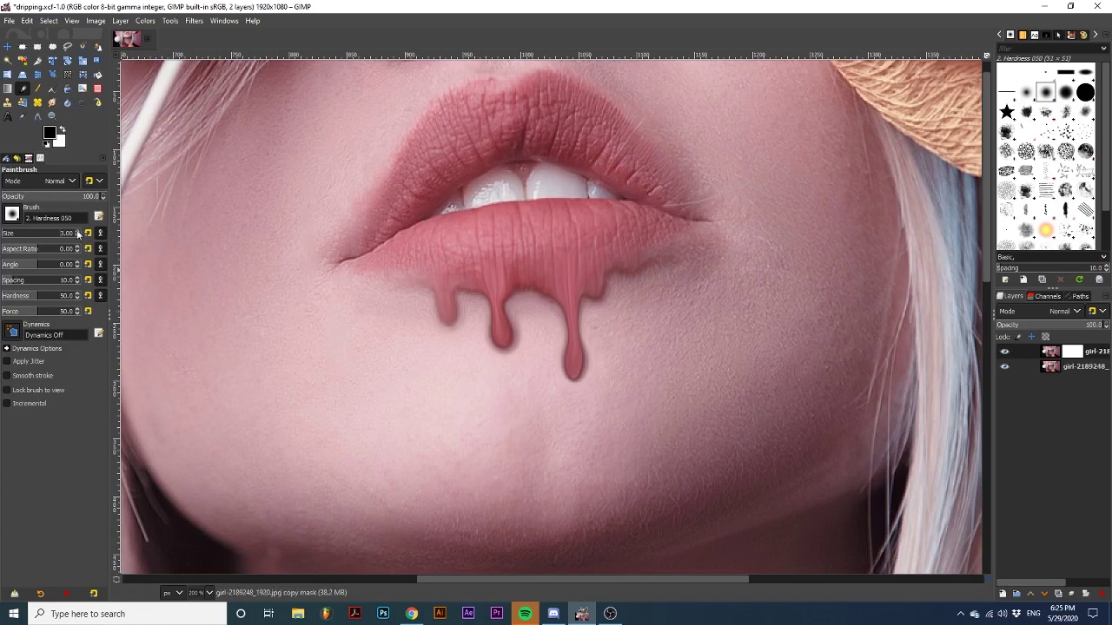
pyautogui.click(77, 234)
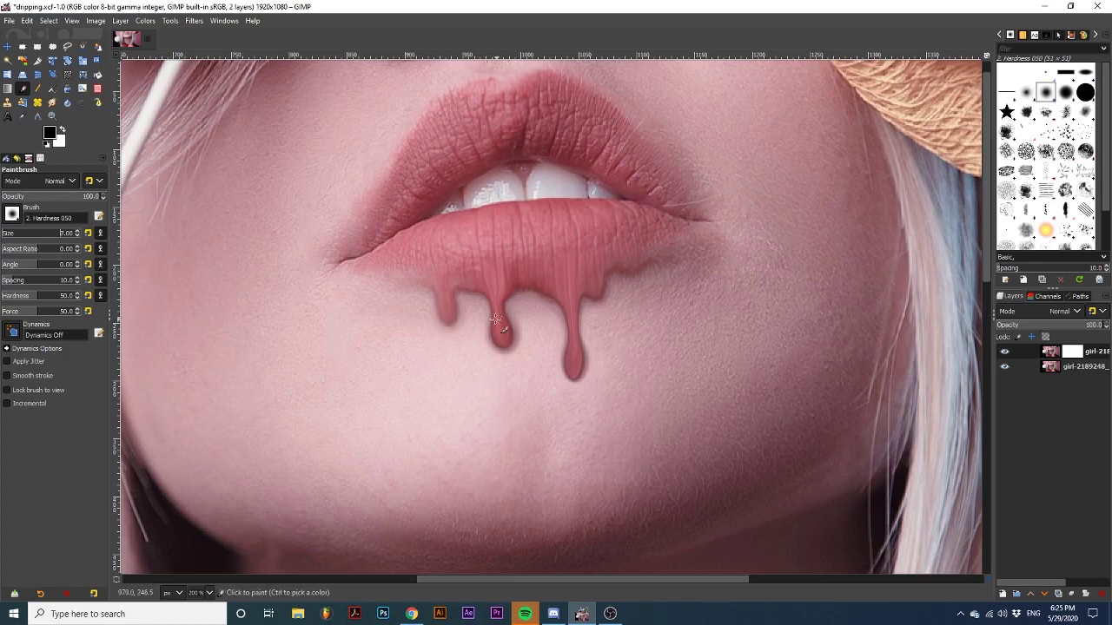
pyautogui.scroll(3, 508, 325)
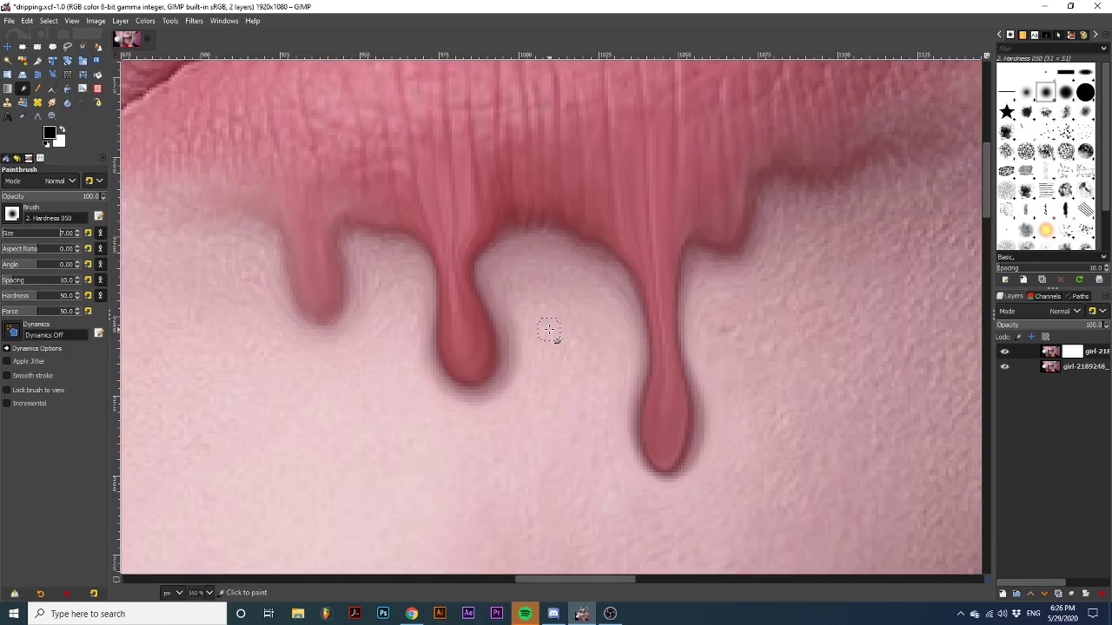